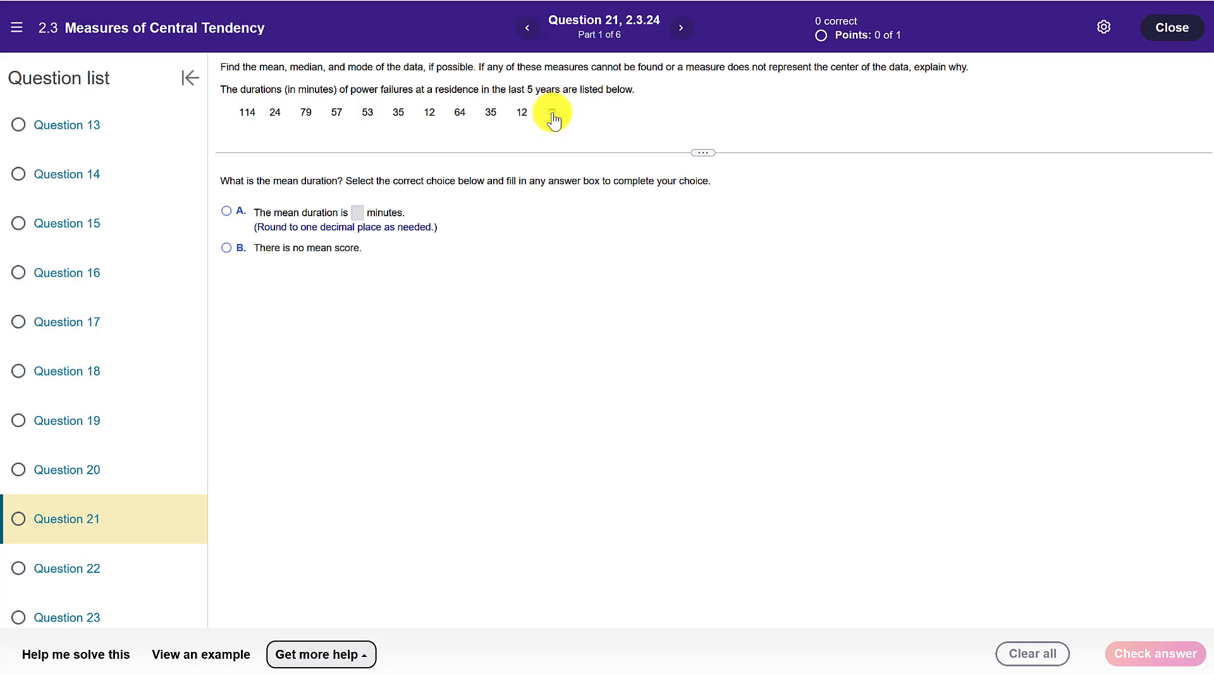
- Bring up the export options for the ten power-failure durations data set
{"action": "left_click", "coordinate": [552, 114]}
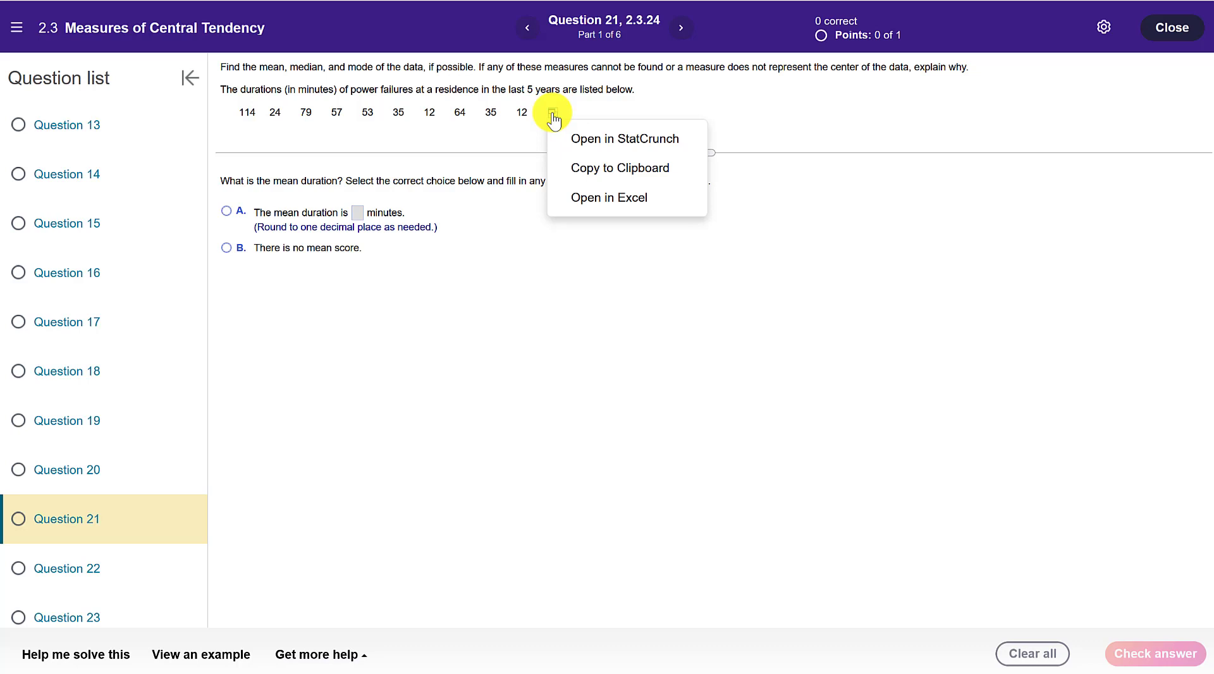
- Load the durations into StatCrunch column var1 and move its window clear of the question
{"action": "left_click", "coordinate": [611, 140]}
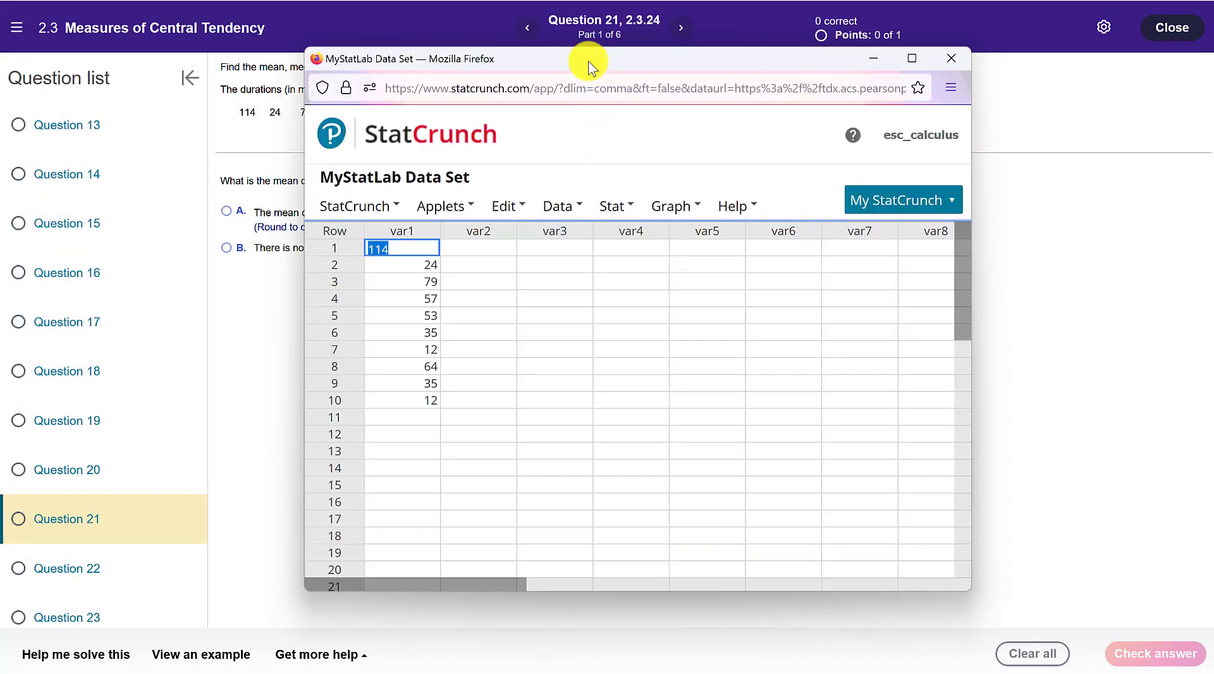
{"action": "left_click_drag", "start_coordinate": [595, 64], "coordinate": [750, 152]}
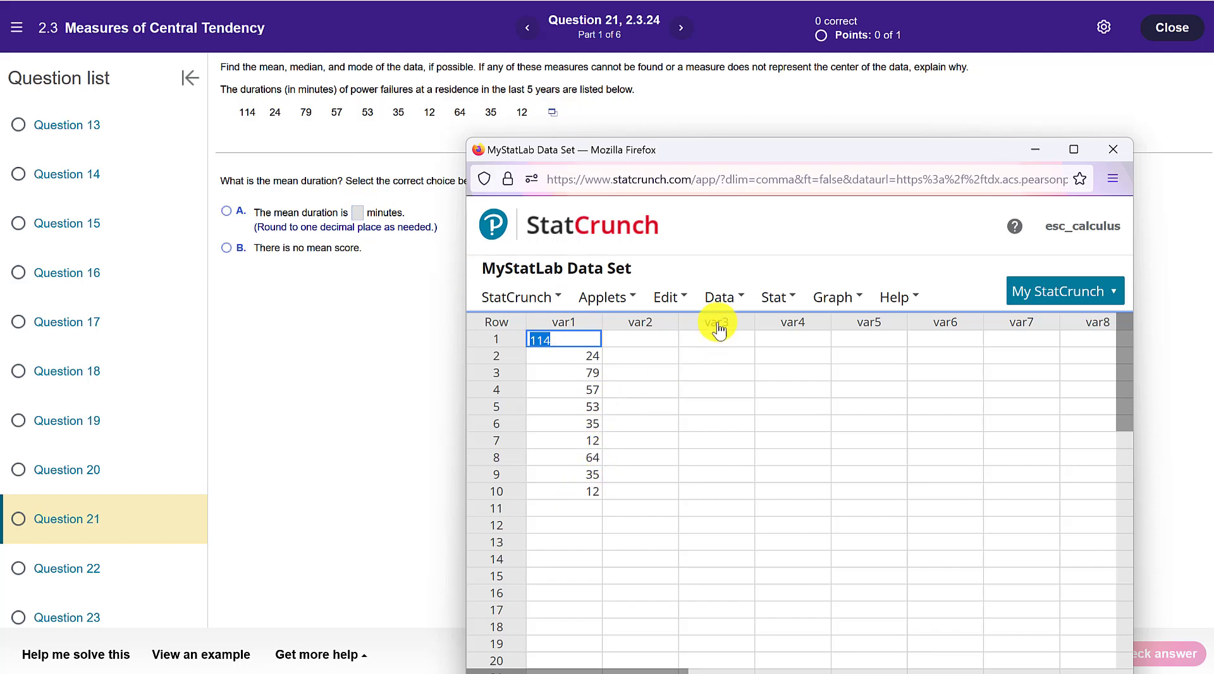
- Compute column summary statistics for var1: mean 48.5, median 44, min 12, max 114
{"action": "left_click", "coordinate": [791, 306]}
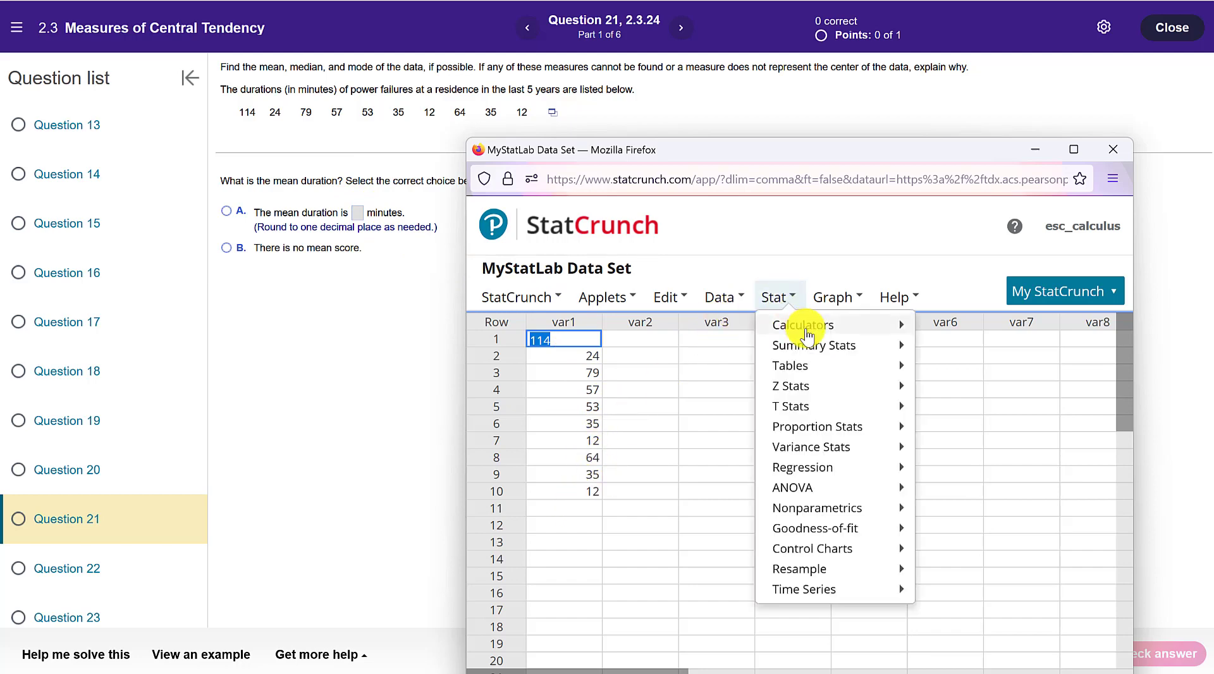
{"action": "mouse_move", "coordinate": [809, 347]}
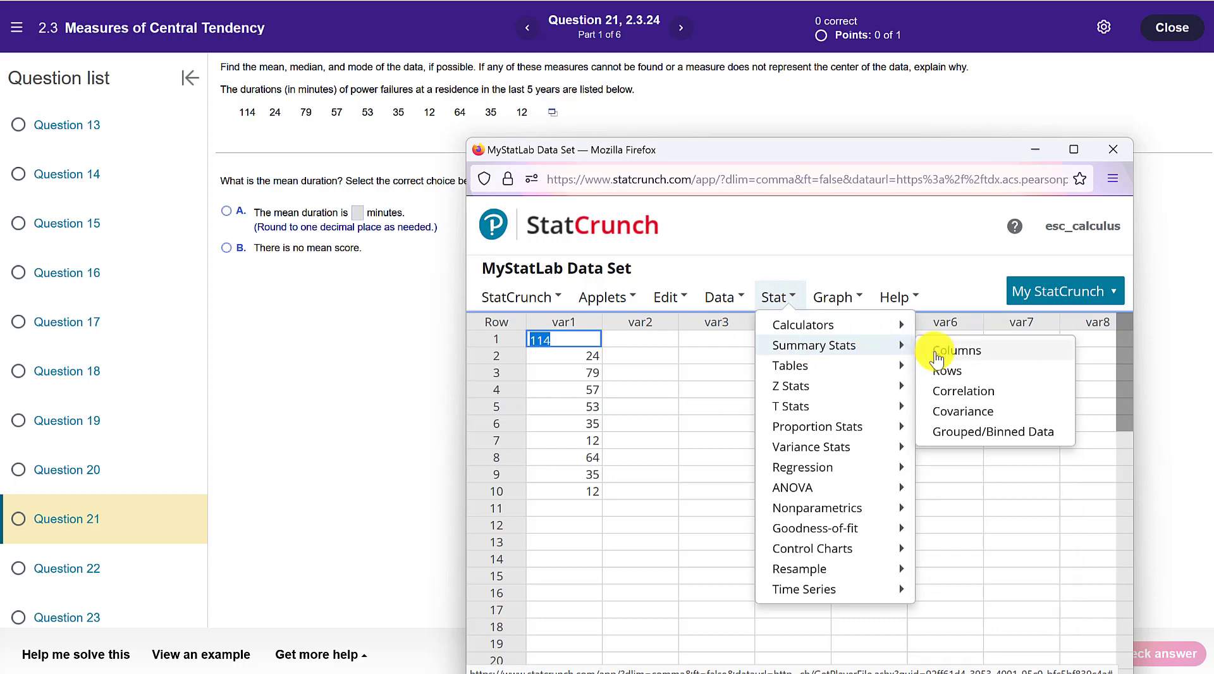
{"action": "left_click", "coordinate": [936, 358]}
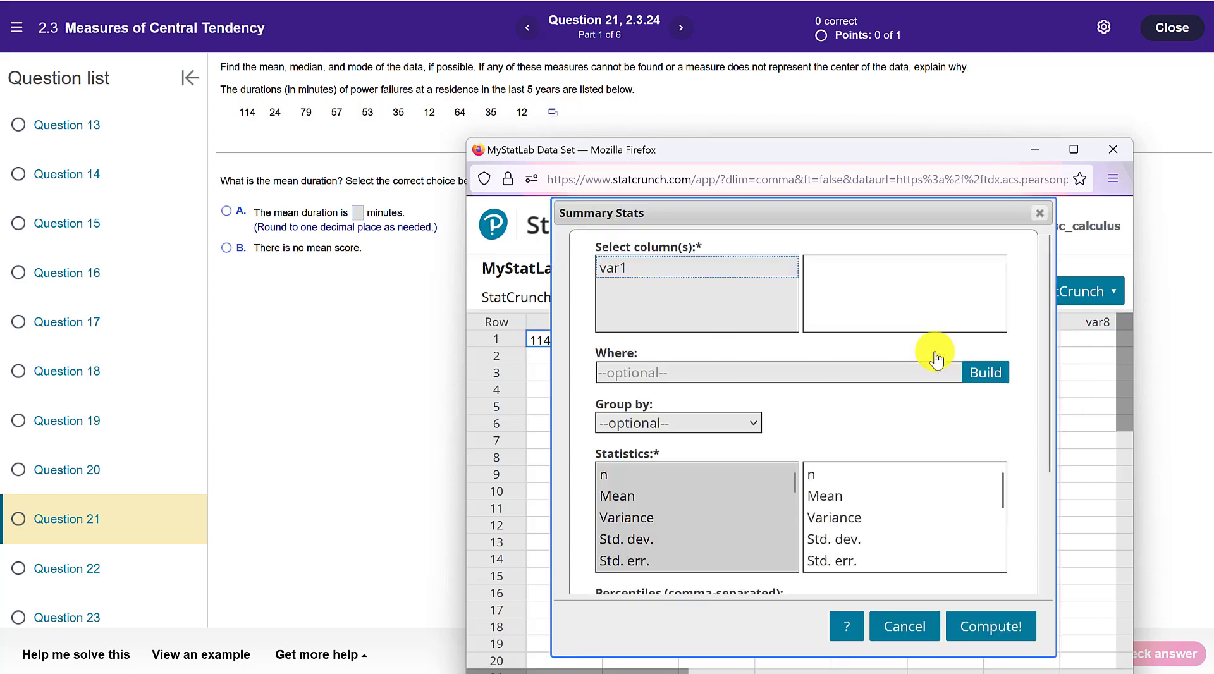
{"action": "left_click", "coordinate": [619, 276]}
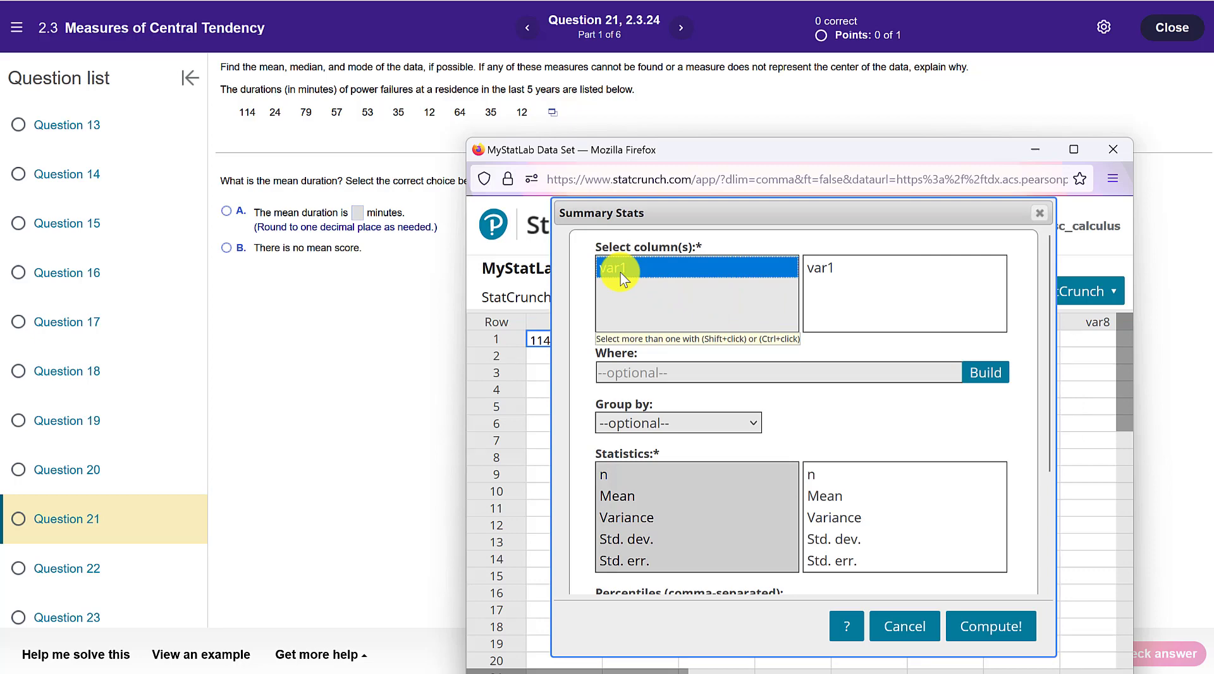
{"action": "left_click", "coordinate": [990, 626]}
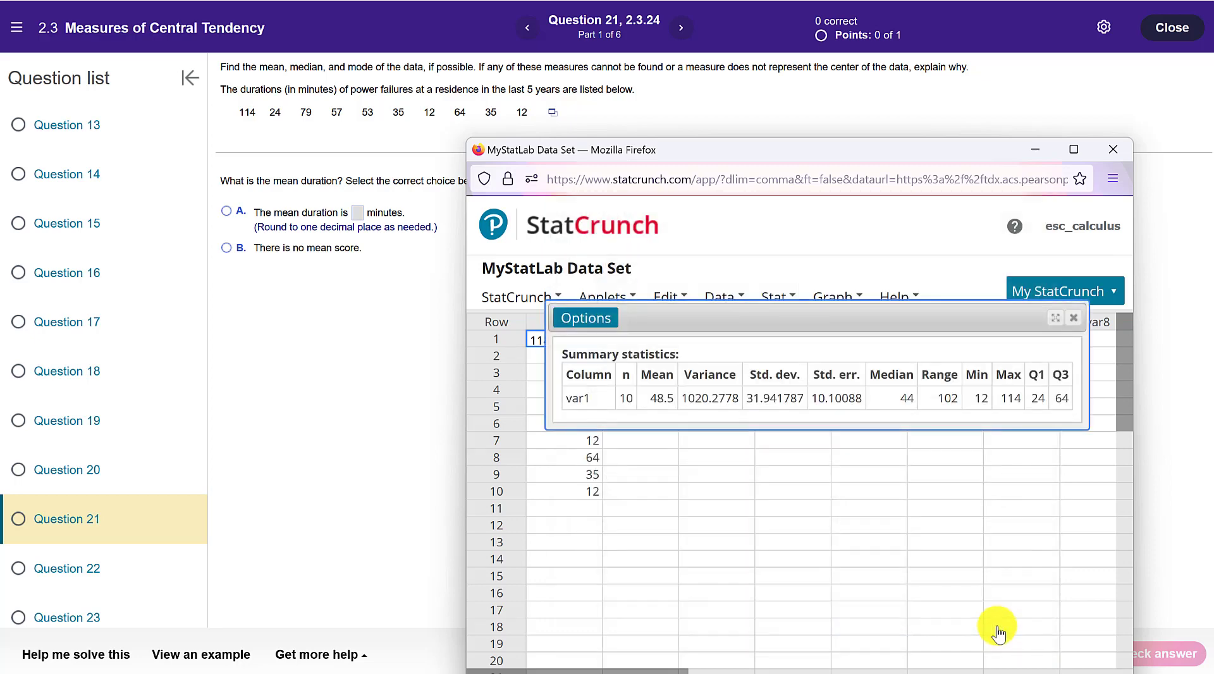
{"action": "left_click_drag", "start_coordinate": [780, 331], "coordinate": [753, 502]}
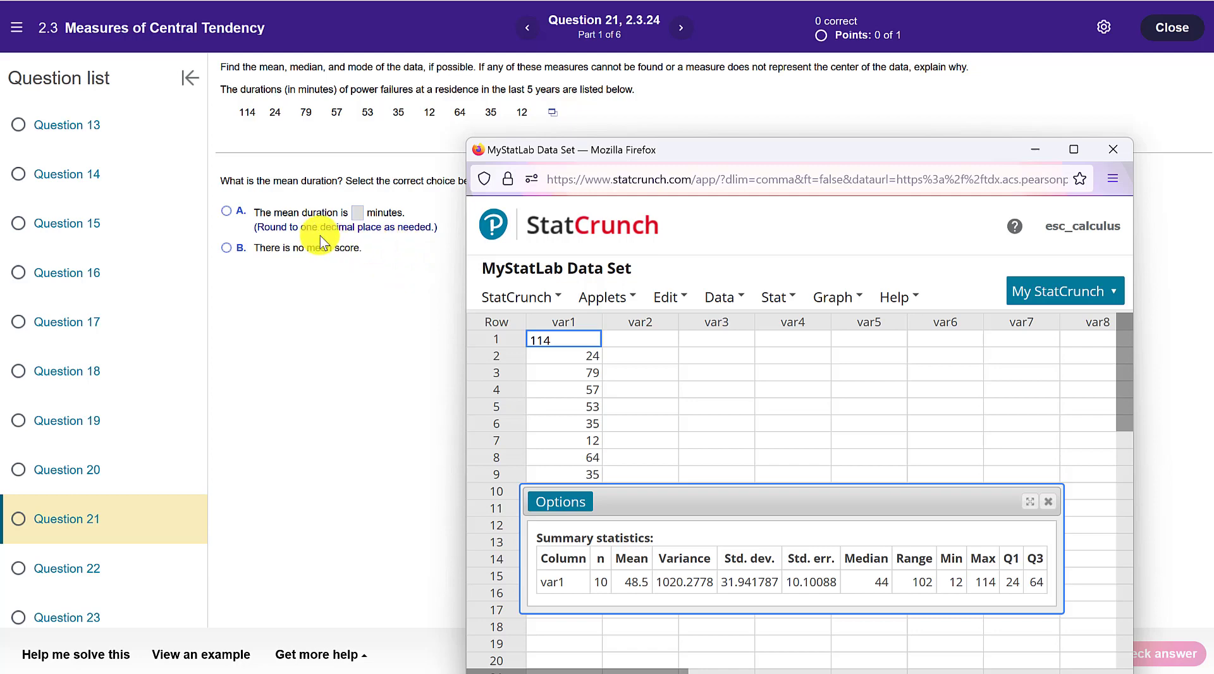
- Enter 48.5 as the mean duration, check it, and continue to Part 2
{"action": "left_click", "coordinate": [362, 216]}
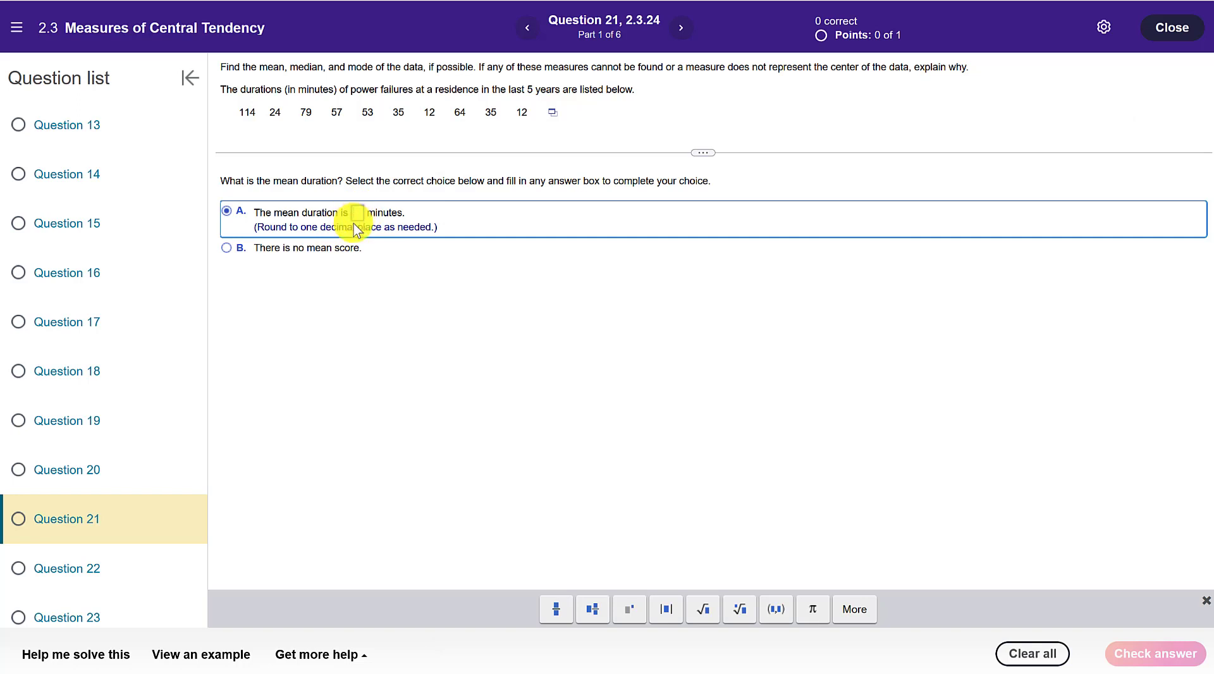
{"action": "type", "text": "48.5"}
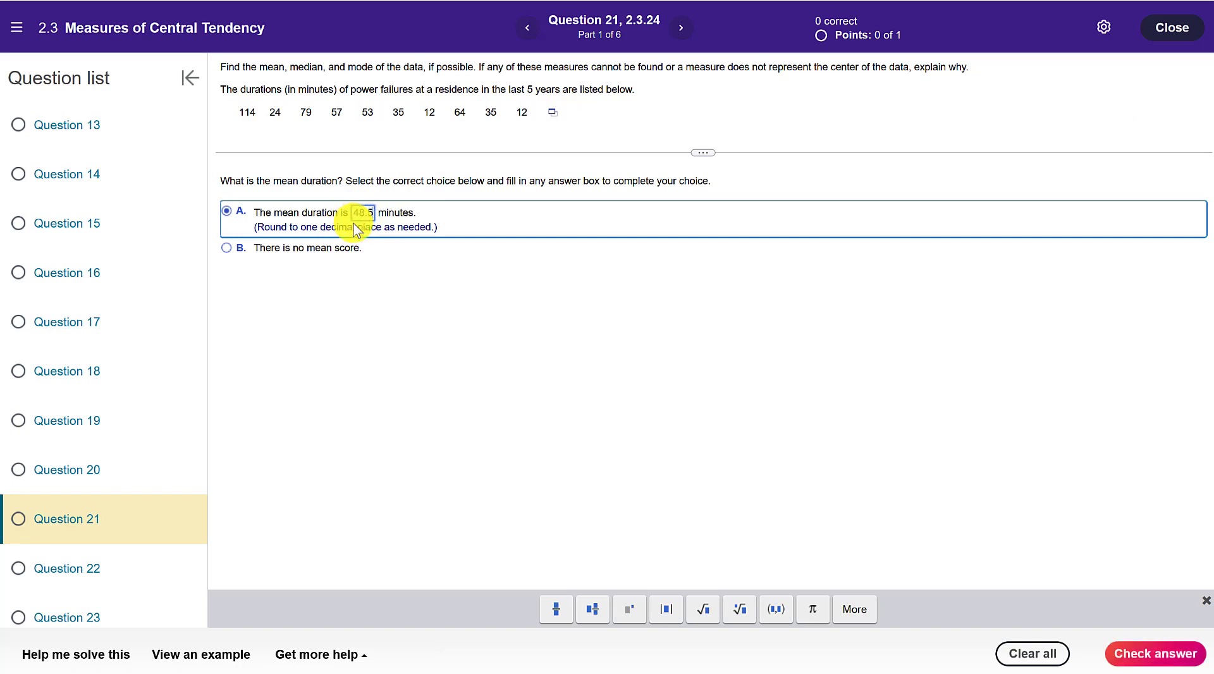
{"action": "left_click", "coordinate": [1152, 648]}
{"action": "left_click", "coordinate": [613, 373]}
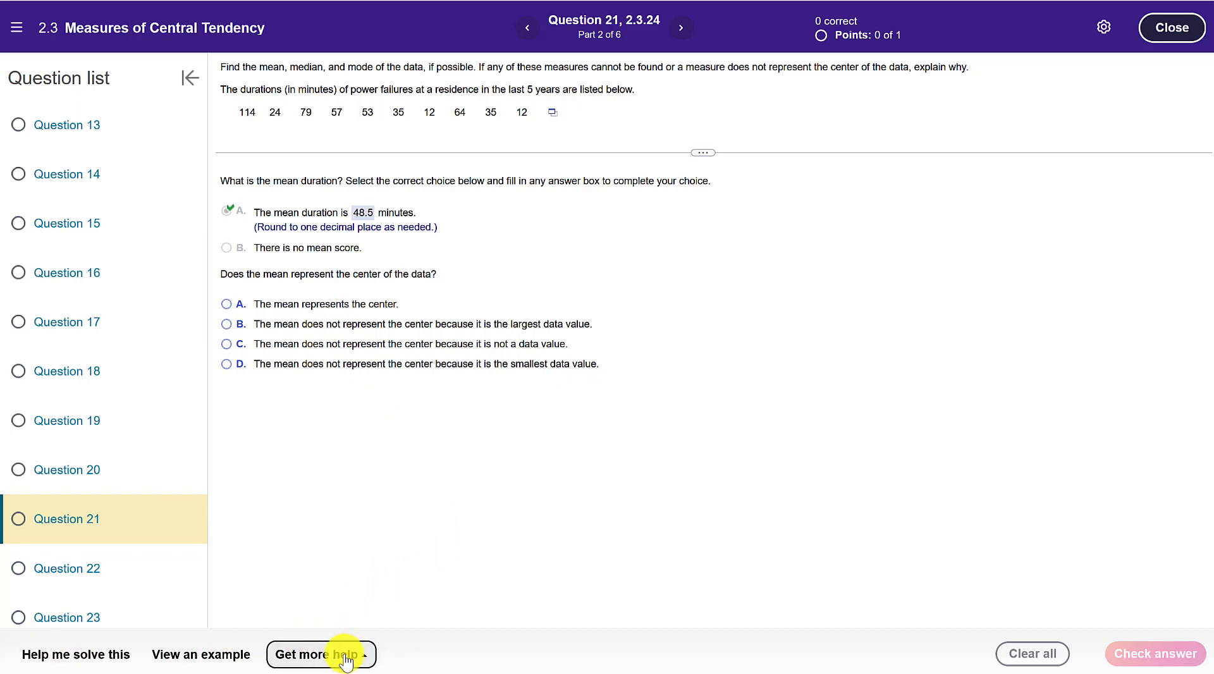
{"action": "left_click", "coordinate": [345, 662]}
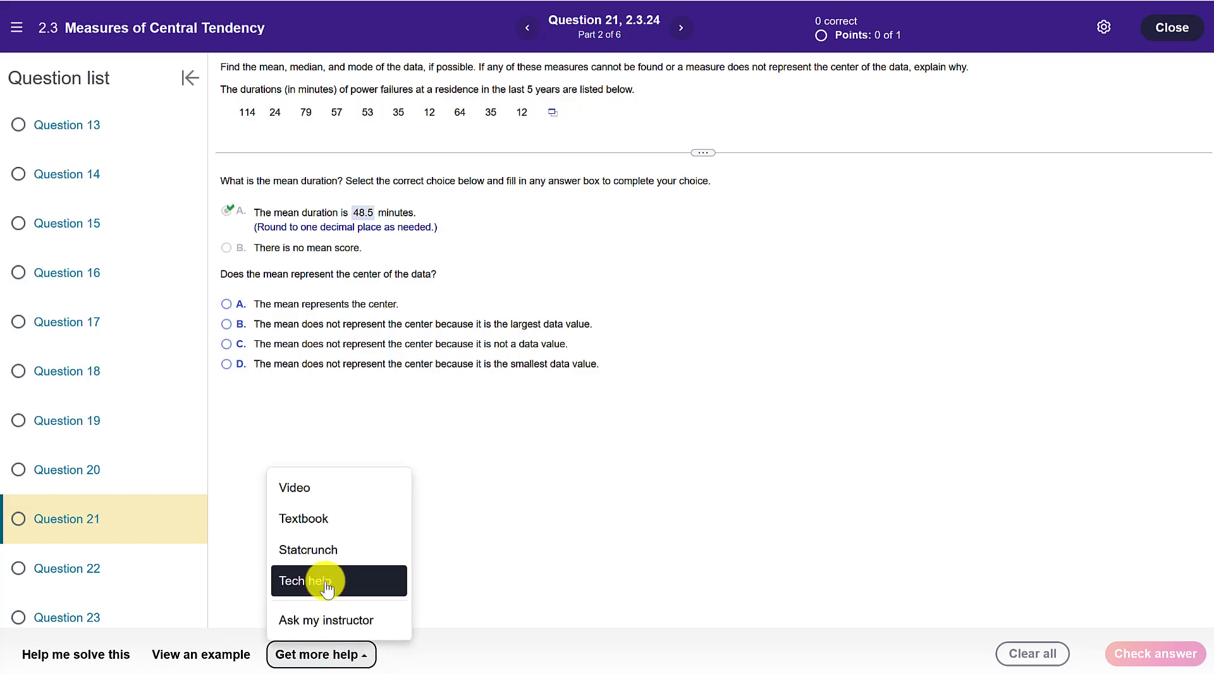
{"action": "left_click", "coordinate": [304, 486]}
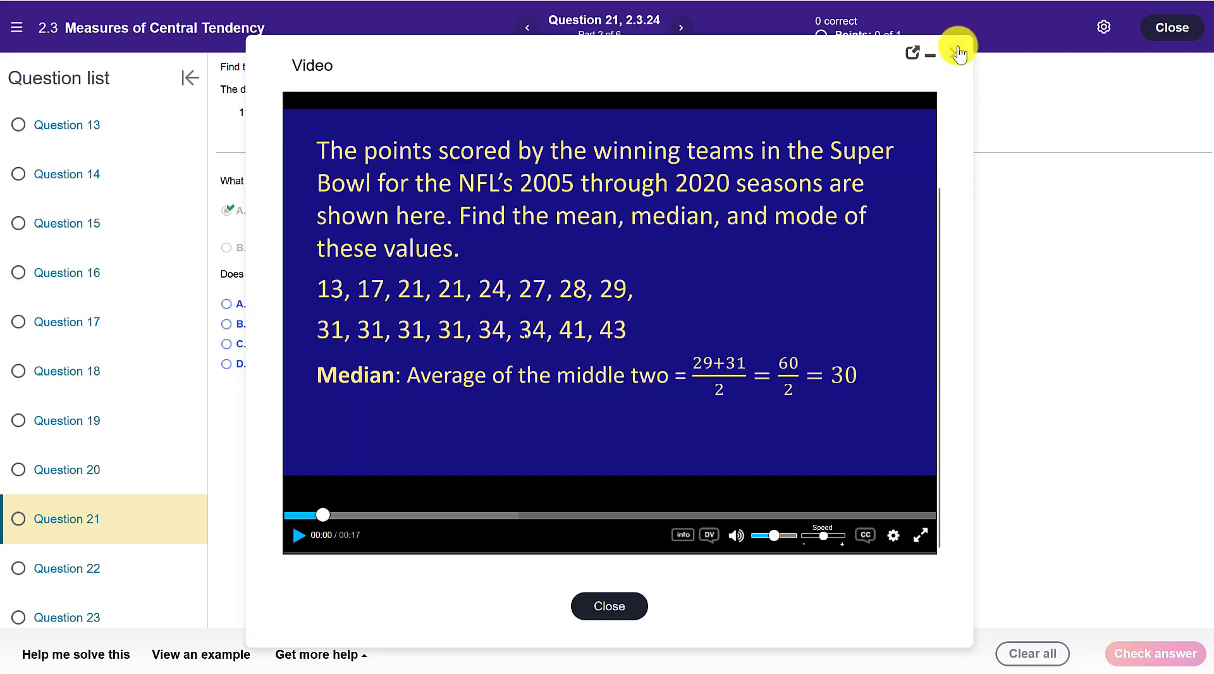
{"action": "left_click", "coordinate": [954, 52]}
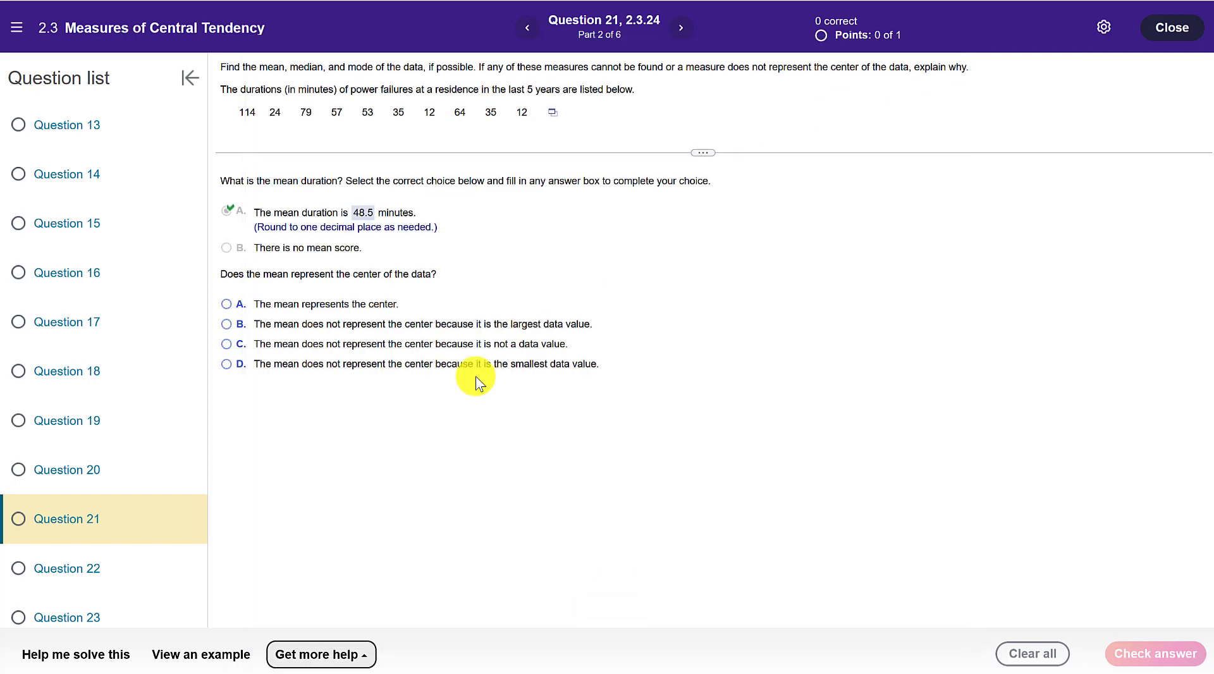
{"action": "left_click", "coordinate": [195, 653]}
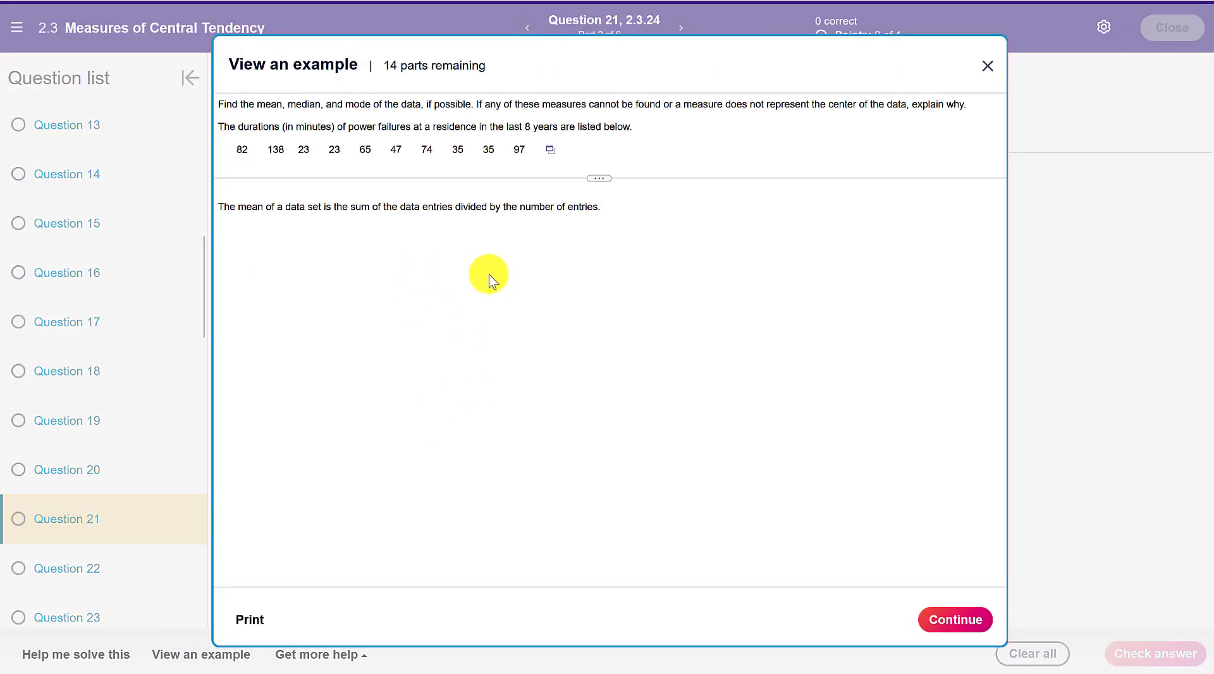
{"action": "left_click", "coordinate": [948, 623]}
{"action": "left_click", "coordinate": [950, 621]}
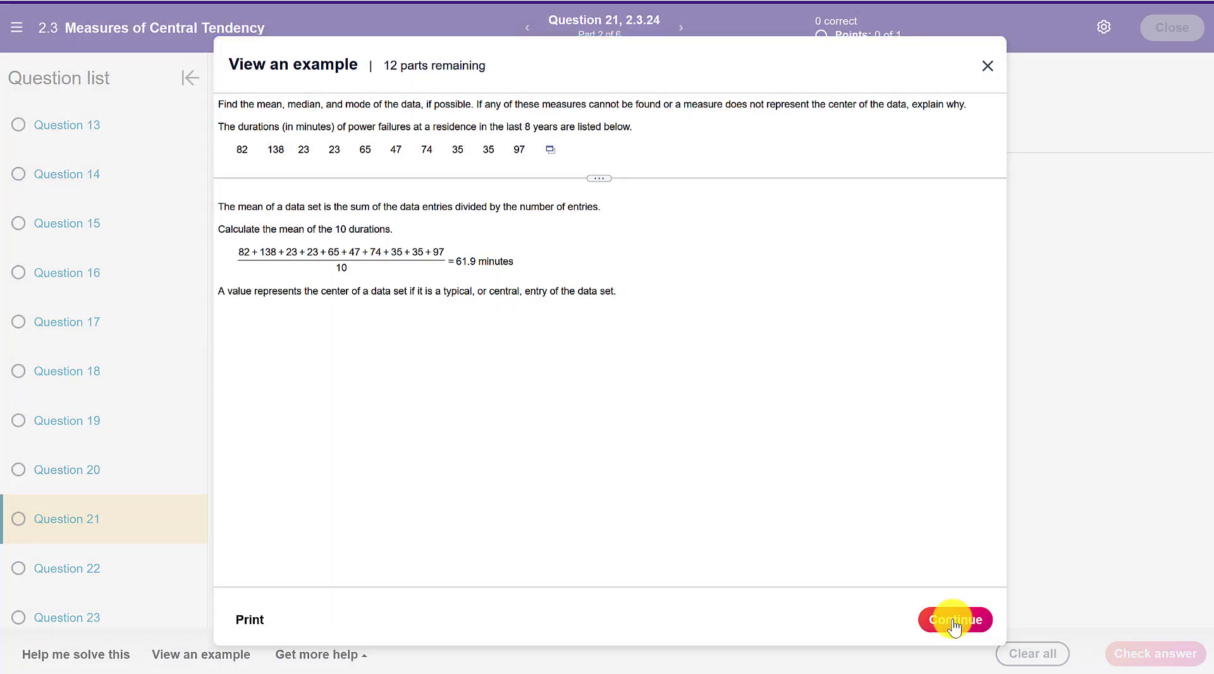
{"action": "left_click", "coordinate": [987, 66]}
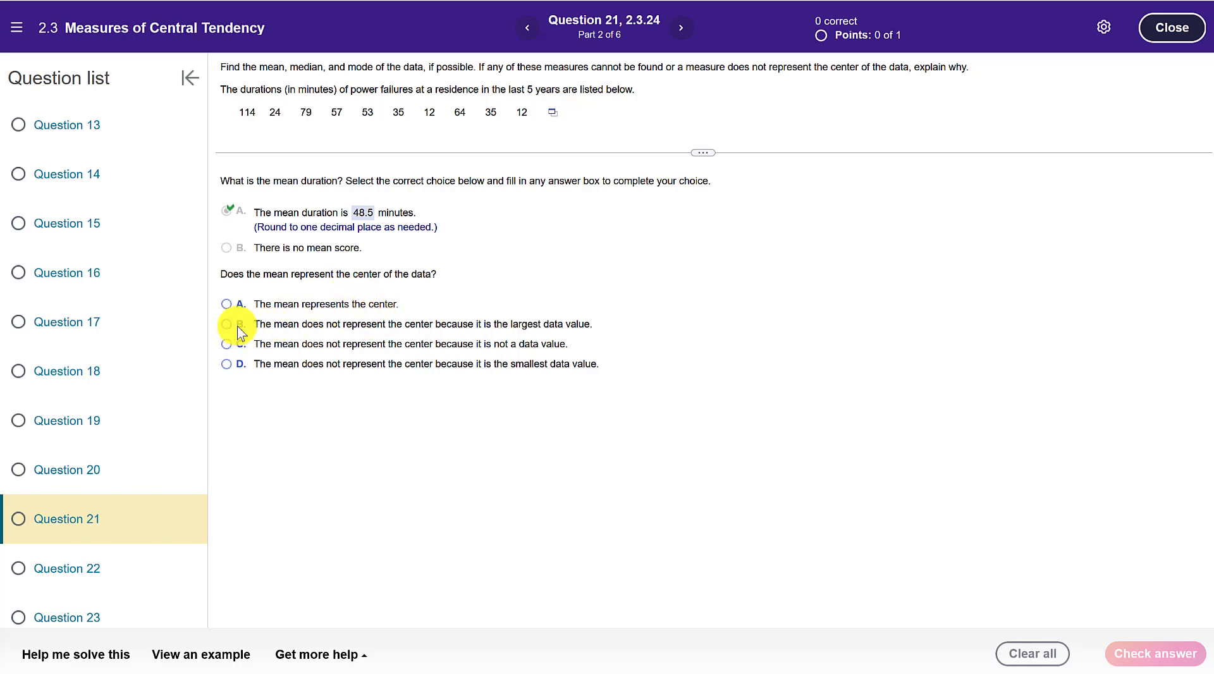
- Answer that the mean represents the center, then bring back the StatCrunch summary statistics
{"action": "left_click", "coordinate": [225, 304]}
{"action": "left_click", "coordinate": [1169, 654]}
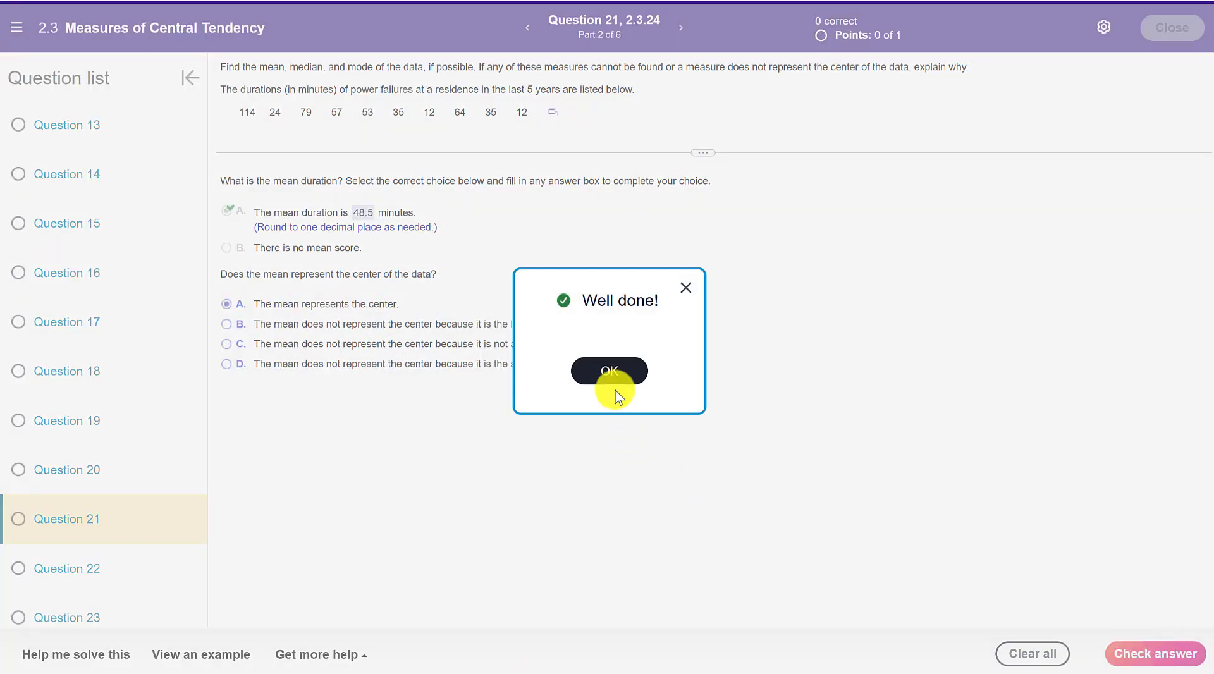
{"action": "left_click", "coordinate": [609, 372]}
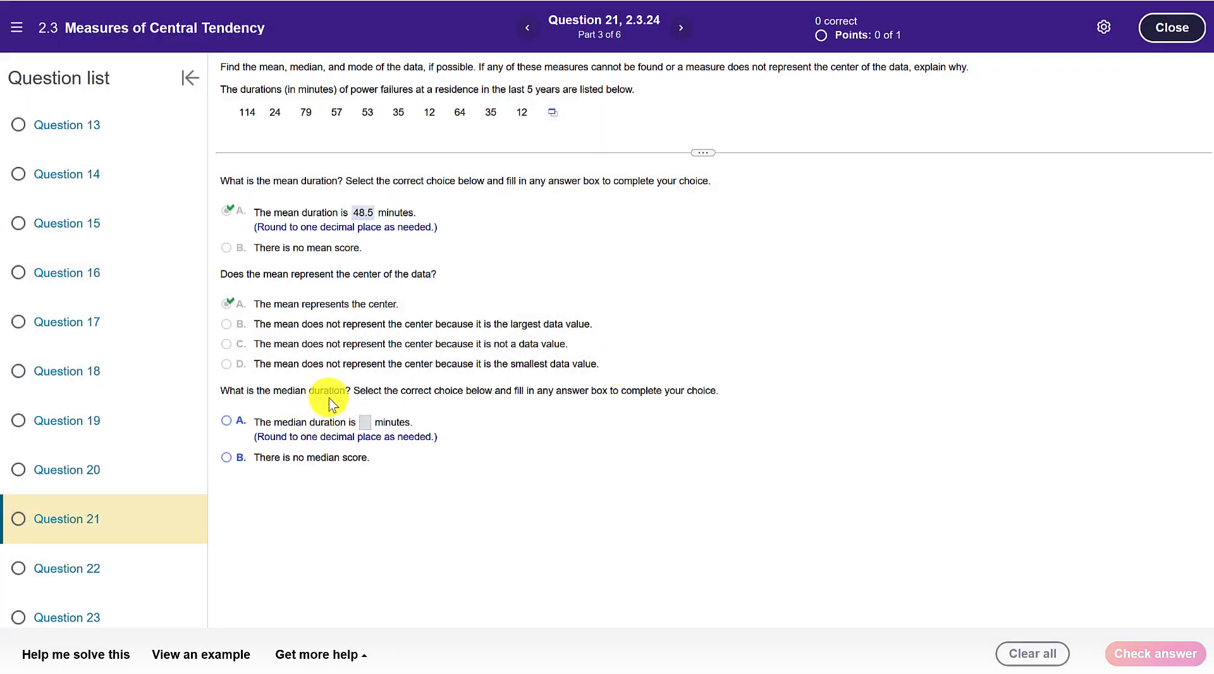
{"action": "mouse_move", "coordinate": [641, 670]}
{"action": "left_click", "coordinate": [898, 616]}
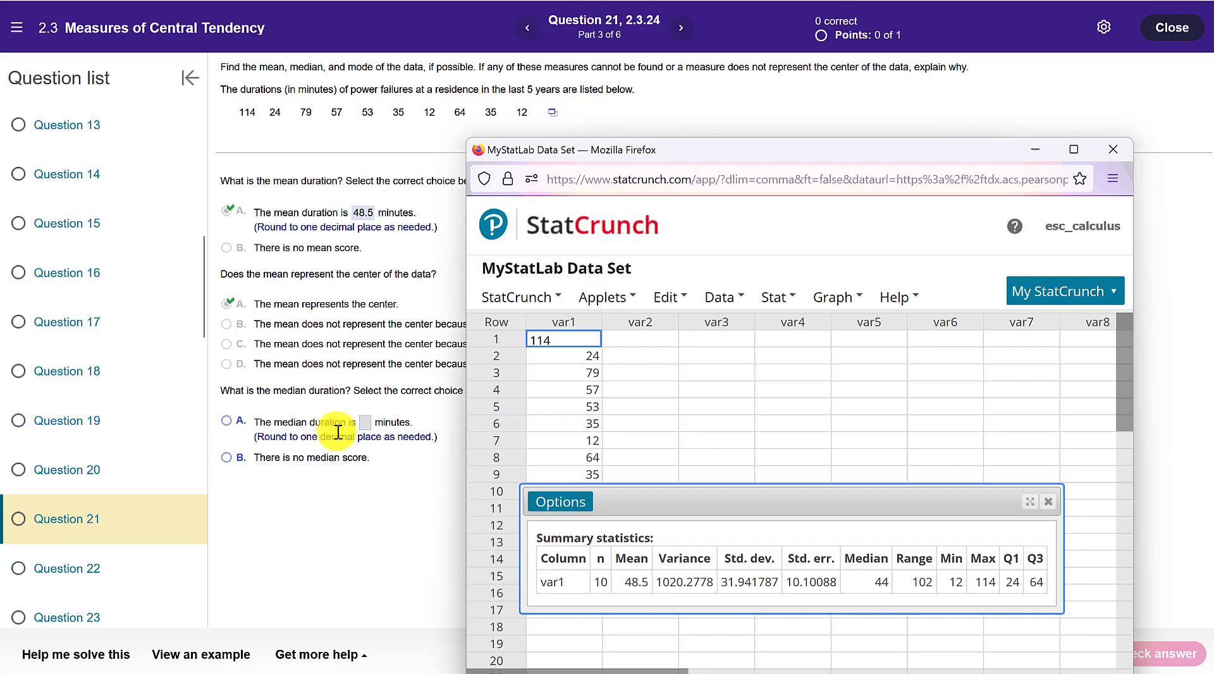
- Enter 44 as the median duration, check it, and continue to Part 4
{"action": "left_click", "coordinate": [361, 422]}
{"action": "type", "text": "44"}
{"action": "left_click", "coordinate": [1117, 653]}
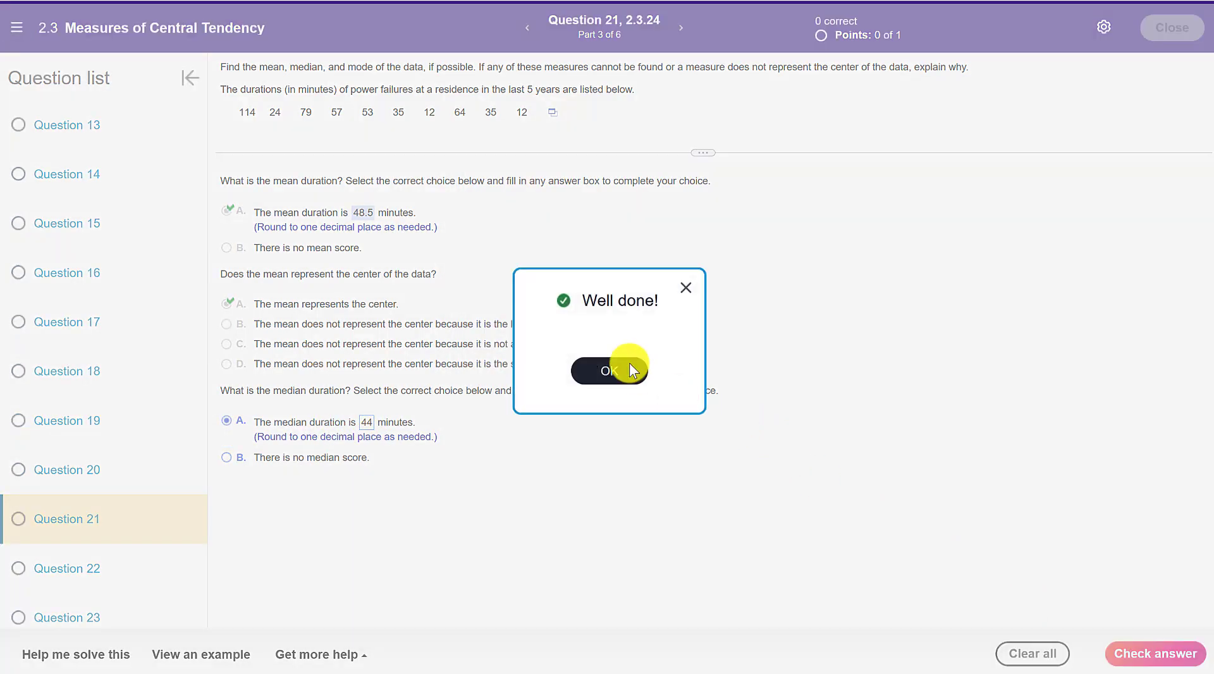
{"action": "left_click", "coordinate": [622, 365]}
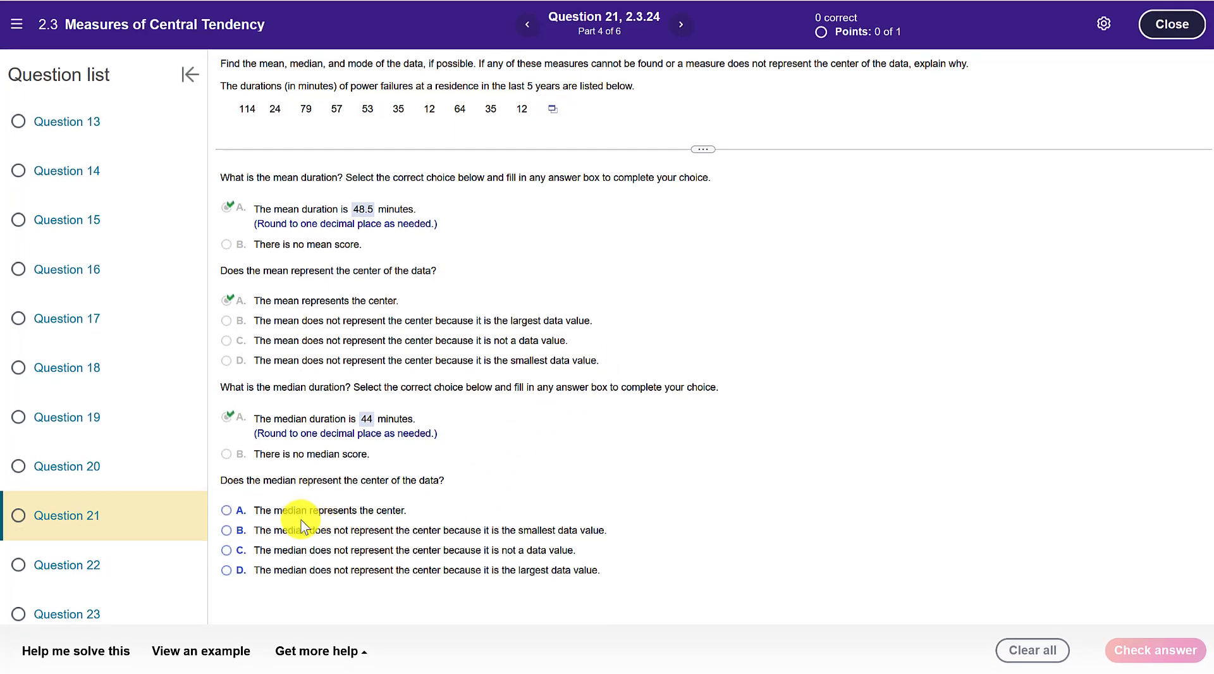
- Answer that the median represents the center and continue to Part 5
{"action": "left_click", "coordinate": [226, 512]}
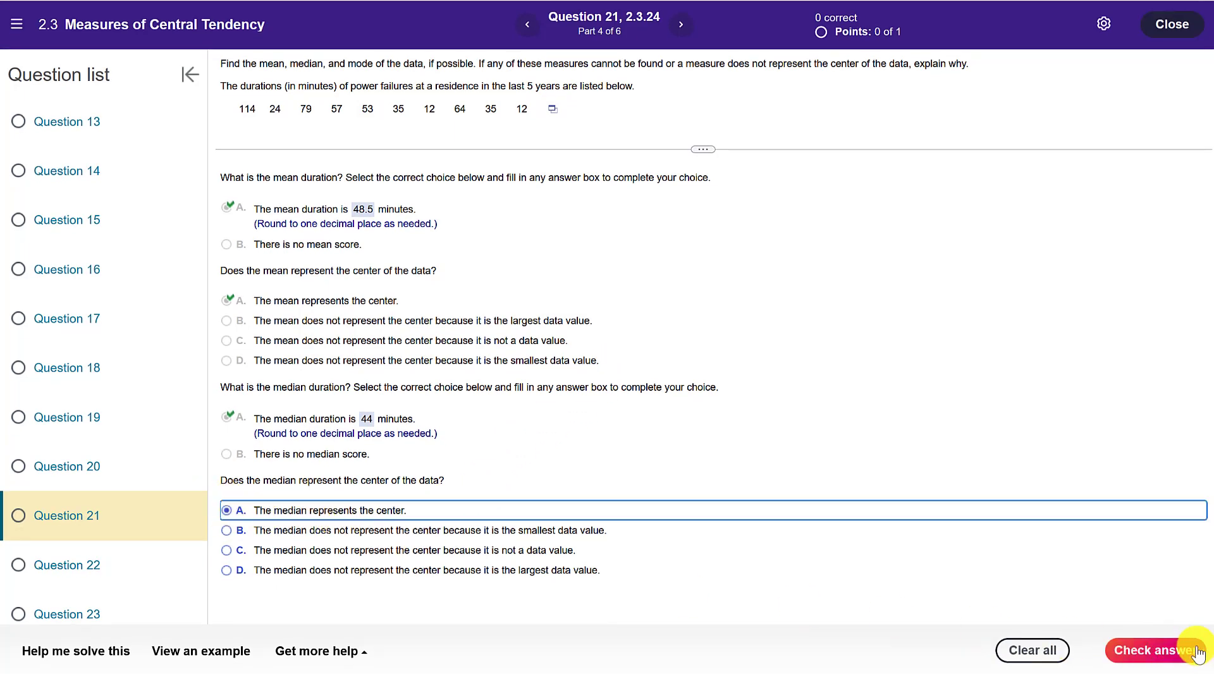
{"action": "left_click", "coordinate": [1163, 651]}
{"action": "left_click", "coordinate": [620, 378]}
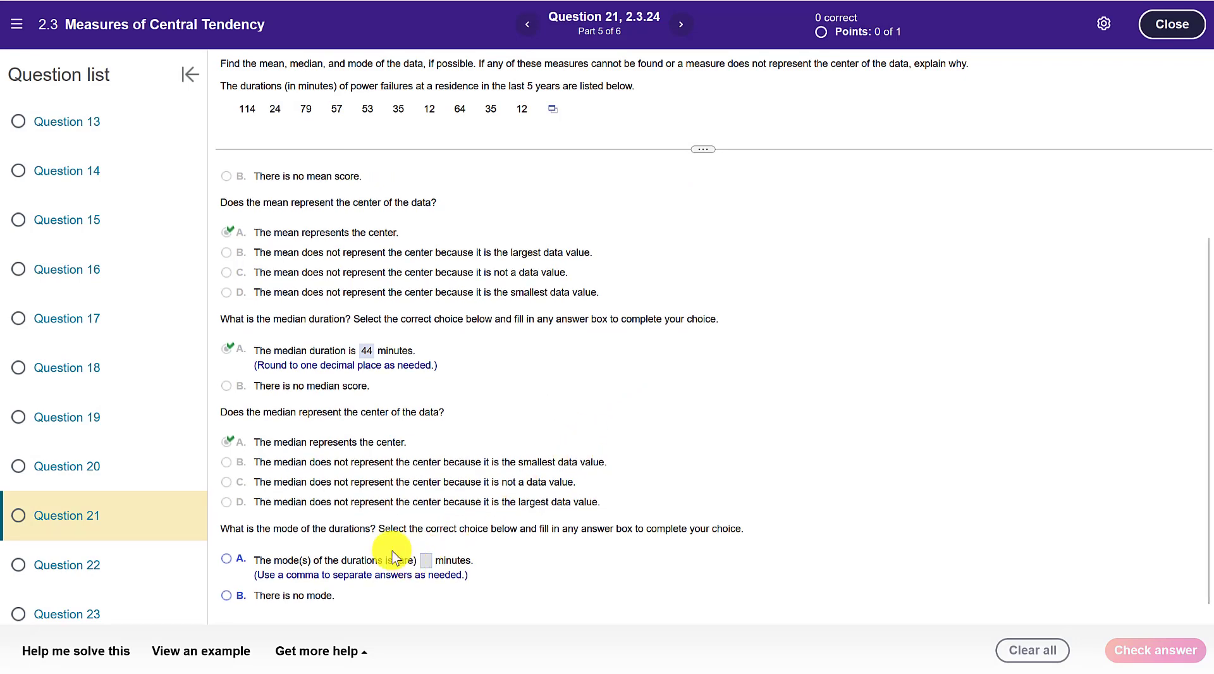
- Close the StatCrunch data window and enter 12,35 as the modes in choice A
{"action": "mouse_move", "coordinate": [802, 670]}
{"action": "left_click", "coordinate": [918, 645]}
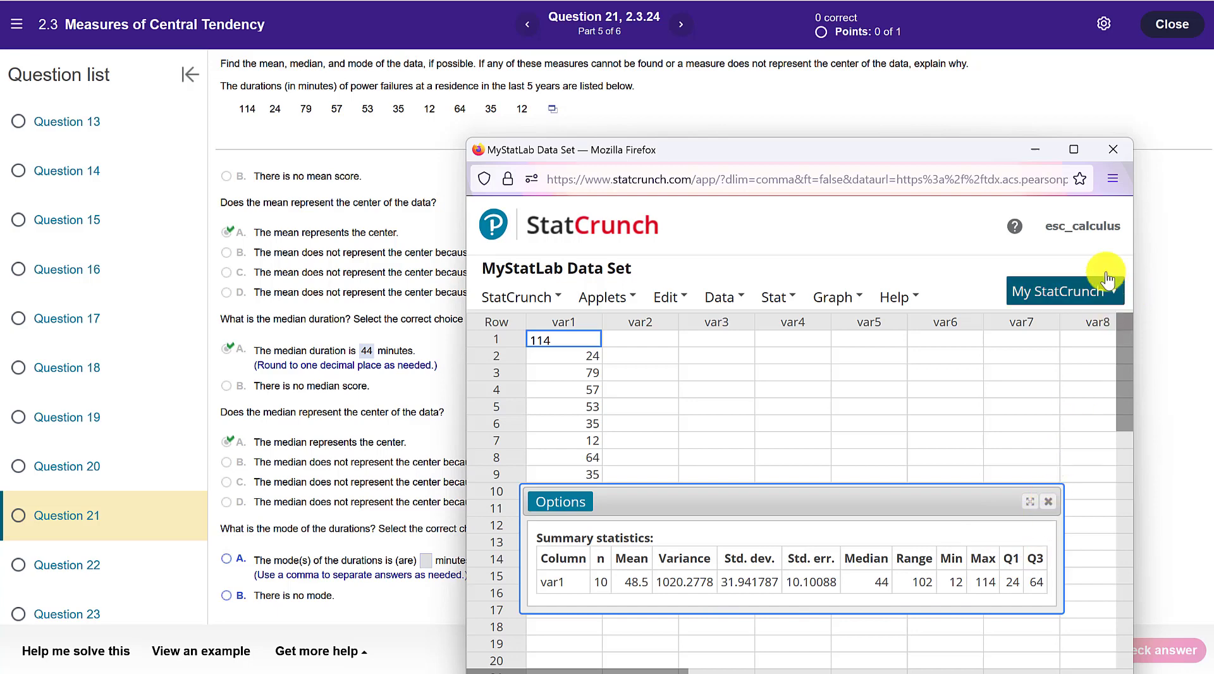
{"action": "left_click", "coordinate": [1124, 153]}
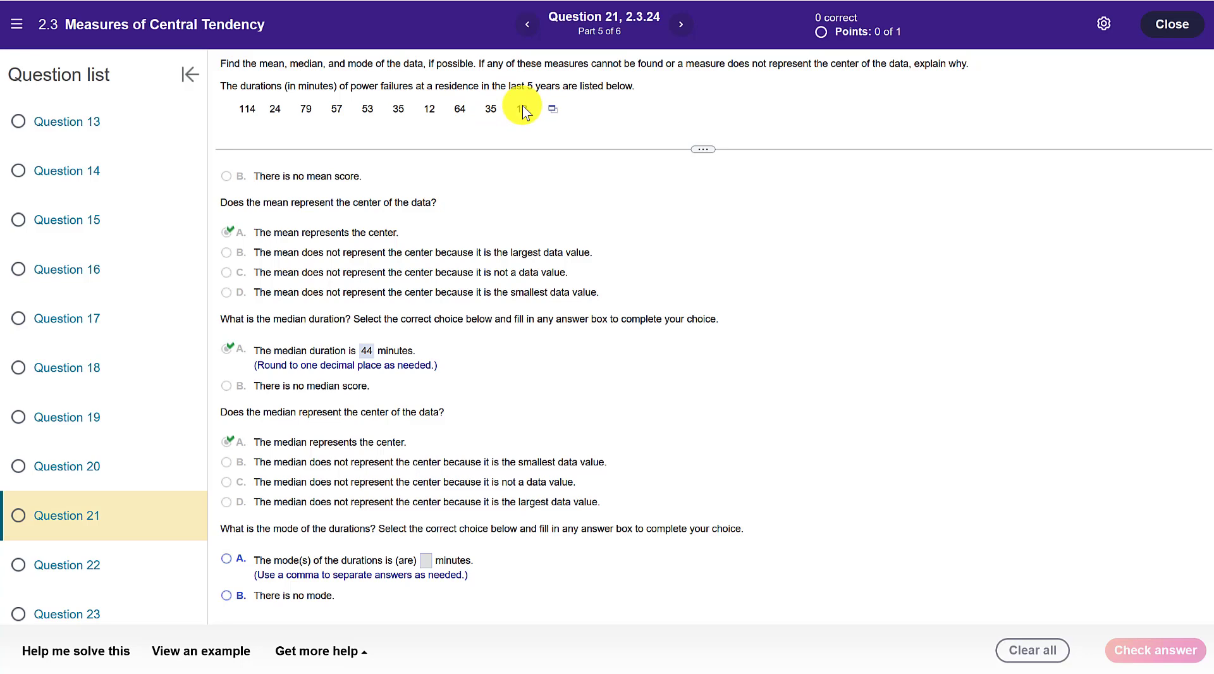
{"action": "left_click", "coordinate": [425, 562]}
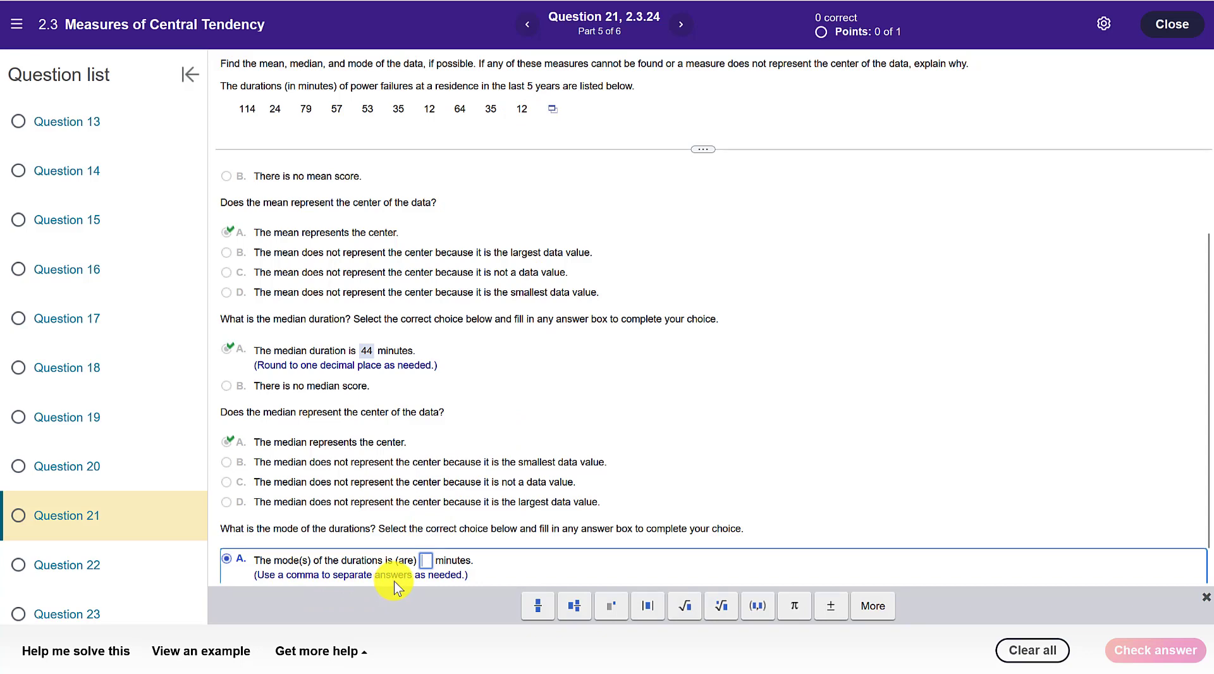
{"action": "type", "text": "12,35"}
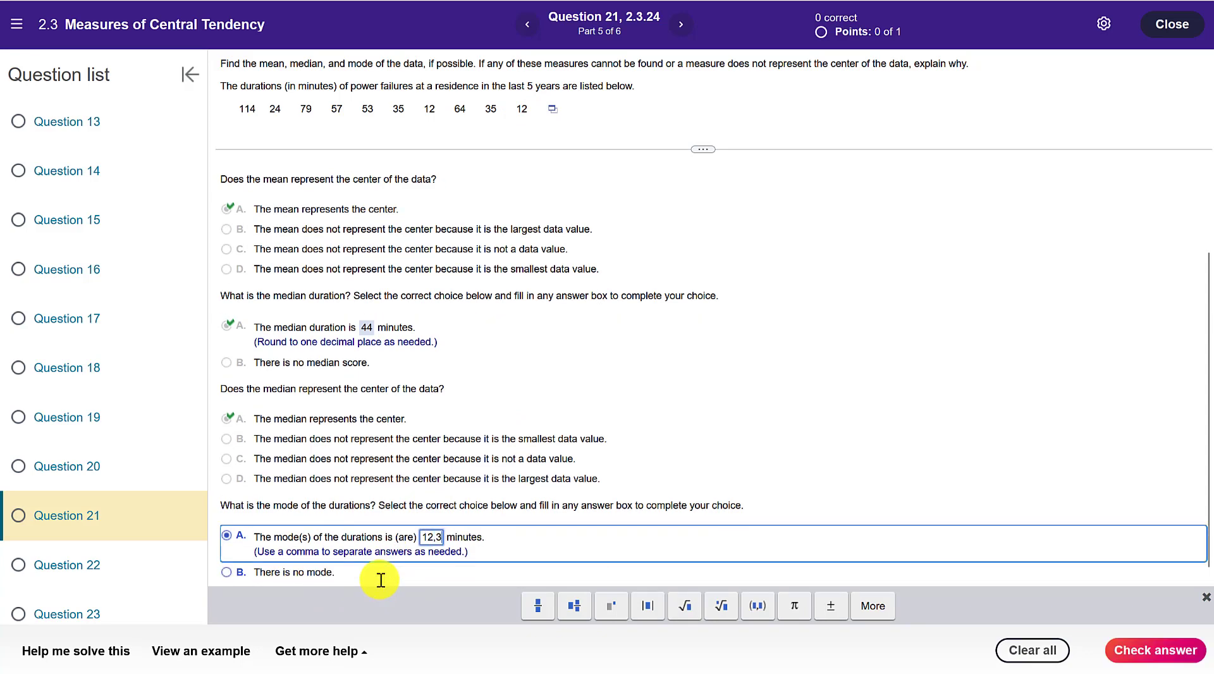